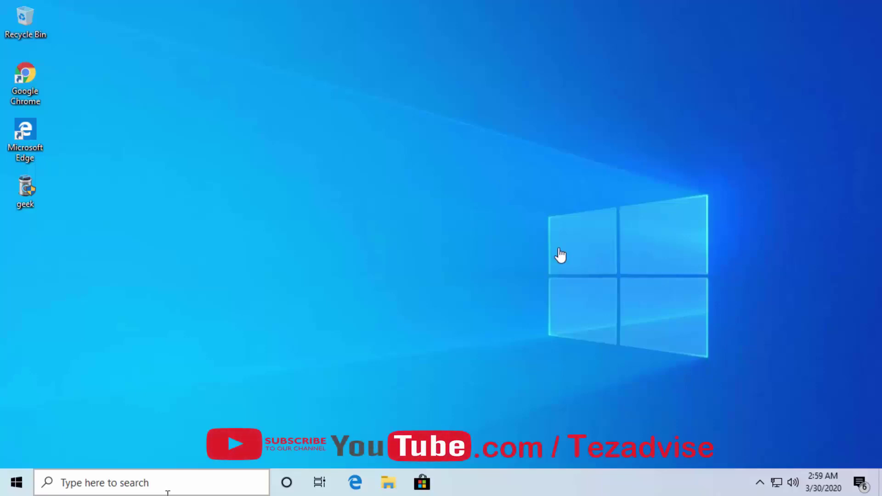
- In Google Chrome, search for "download avg antivirus" and download AVG AntiVirus FREE from the official AVG site
{"action": "left_click", "coordinate": [26, 87]}
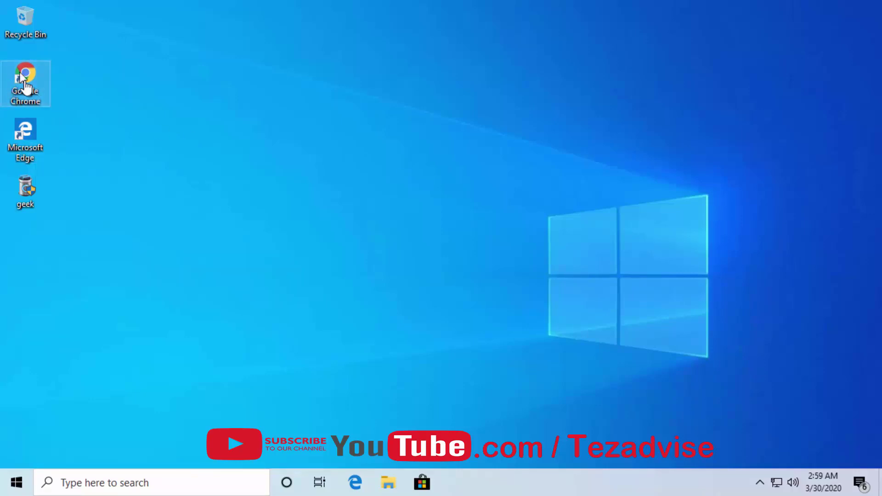
{"action": "double_click", "coordinate": [26, 85]}
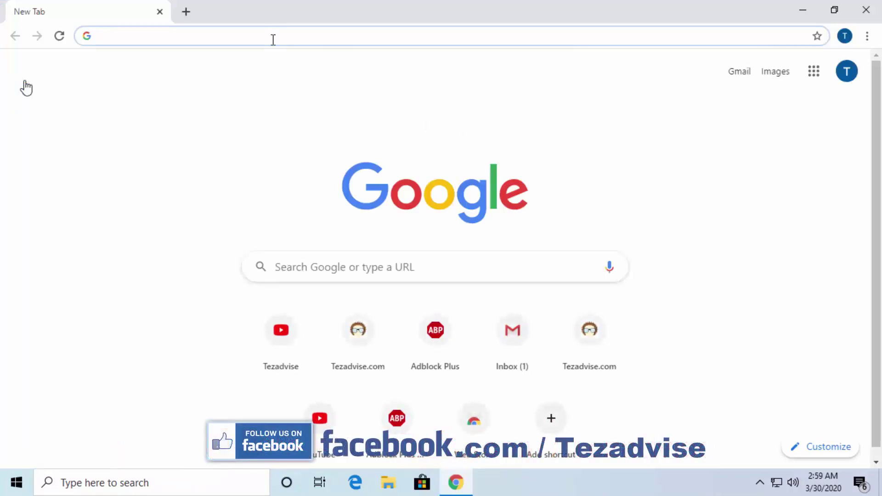
{"action": "type", "text": "download avg antivirus"}
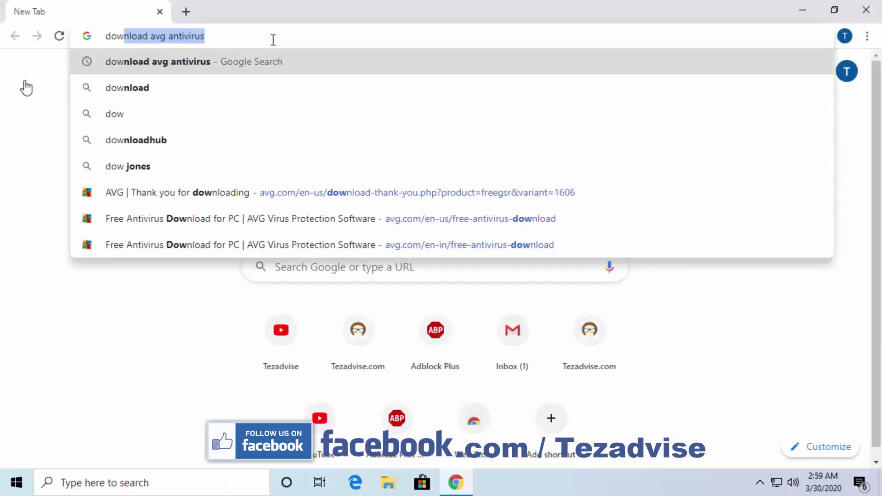
{"action": "key", "text": "Return"}
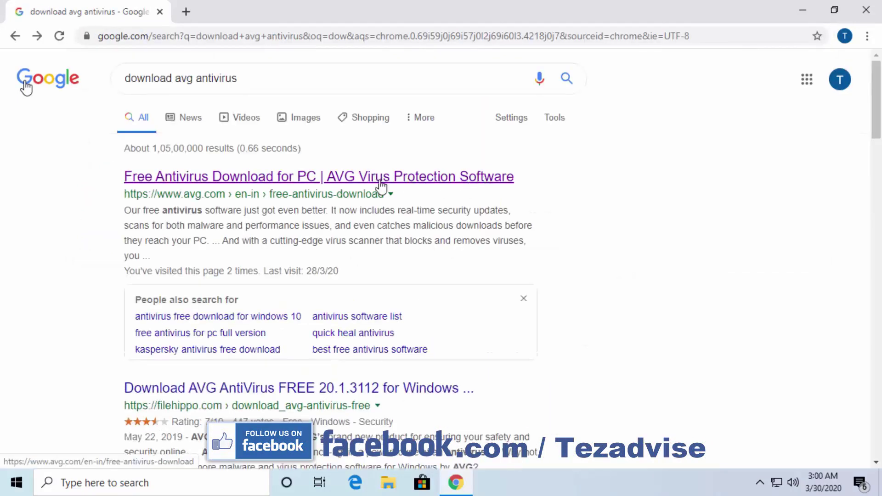
{"action": "left_click", "coordinate": [436, 185]}
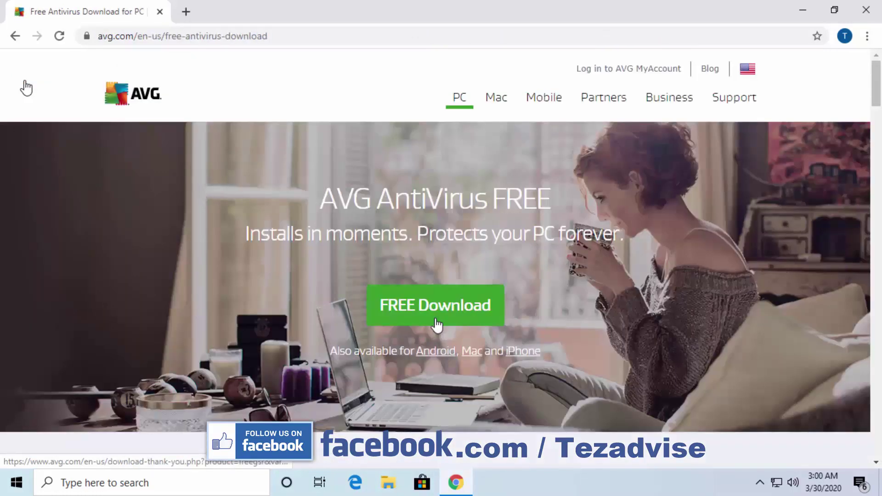
{"action": "left_click", "coordinate": [437, 324]}
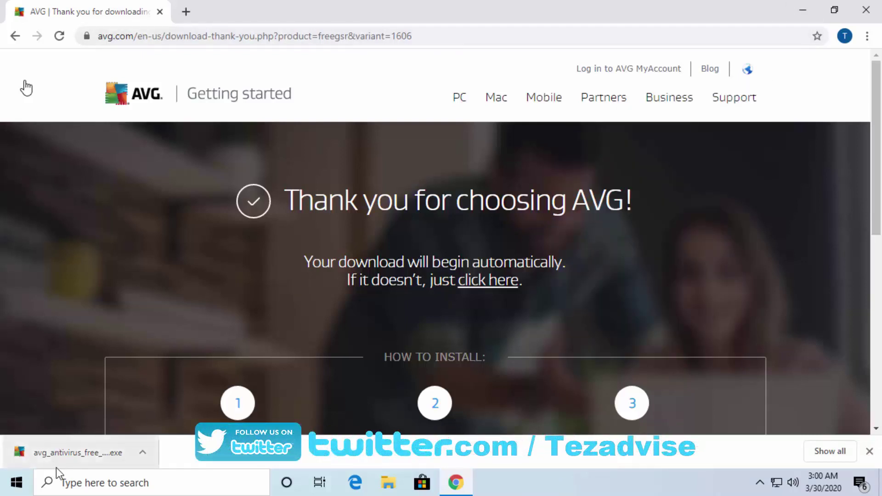
- Launch the downloaded AVG installer, allow it to make changes to the device, and opt out of installing AVG Secure Browser
{"action": "left_click", "coordinate": [64, 454]}
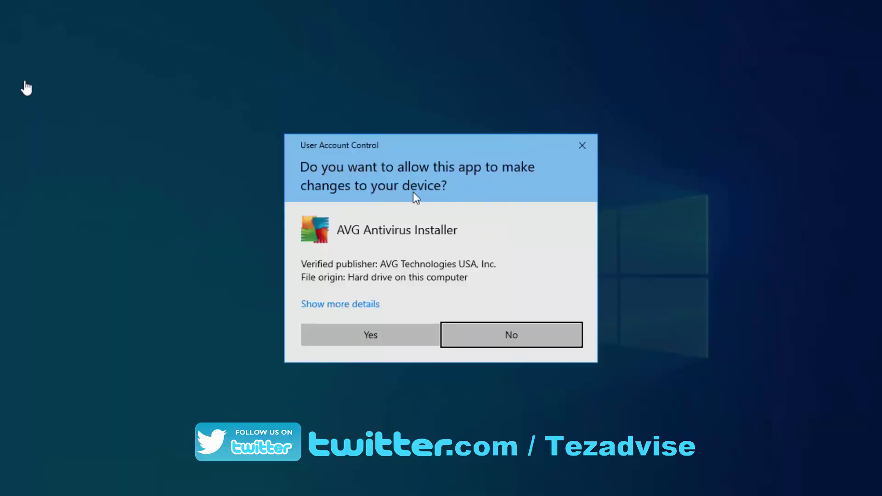
{"action": "left_click", "coordinate": [384, 339]}
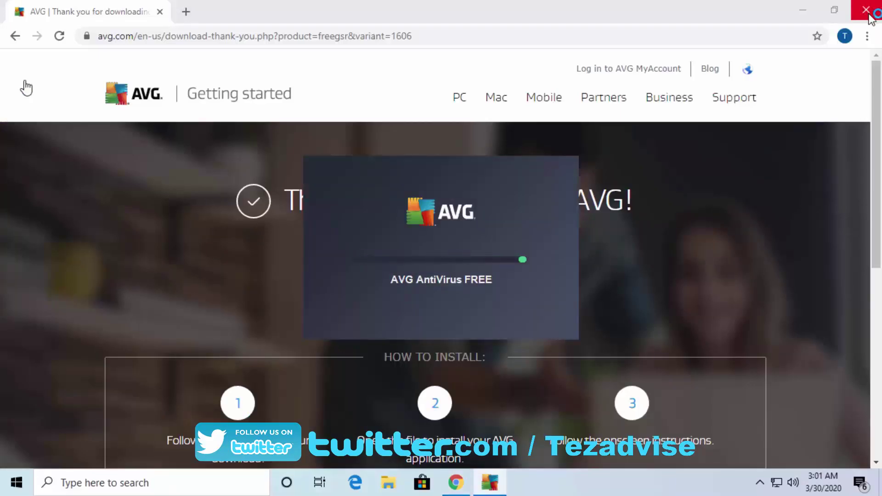
{"action": "left_click", "coordinate": [870, 15]}
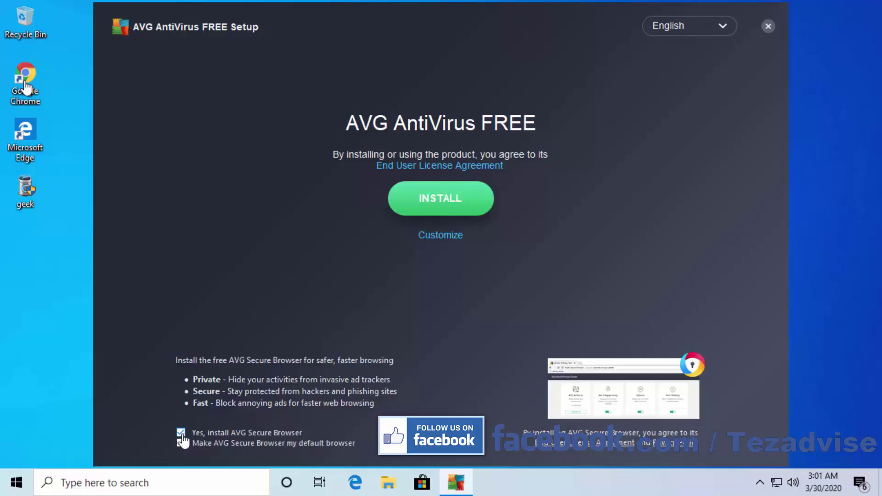
{"action": "left_click", "coordinate": [181, 434]}
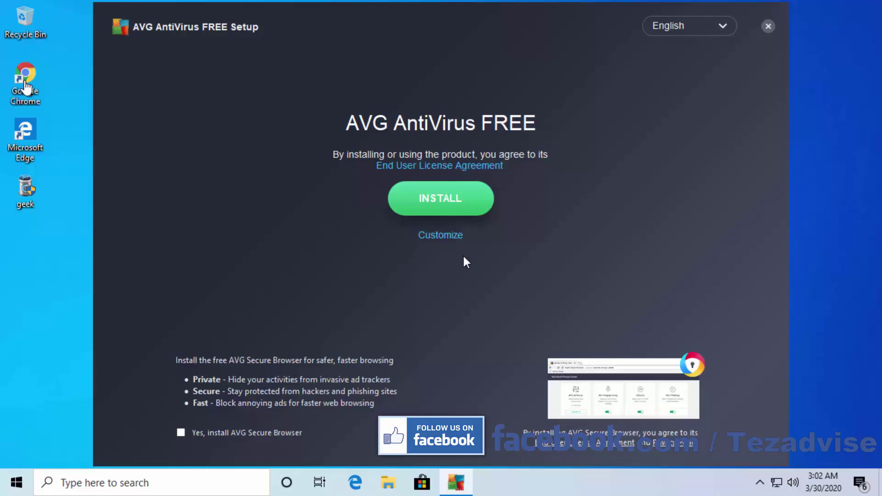
- Create a folder named AVG on Local Disk (C:) using File Explorer
{"action": "left_click", "coordinate": [388, 483]}
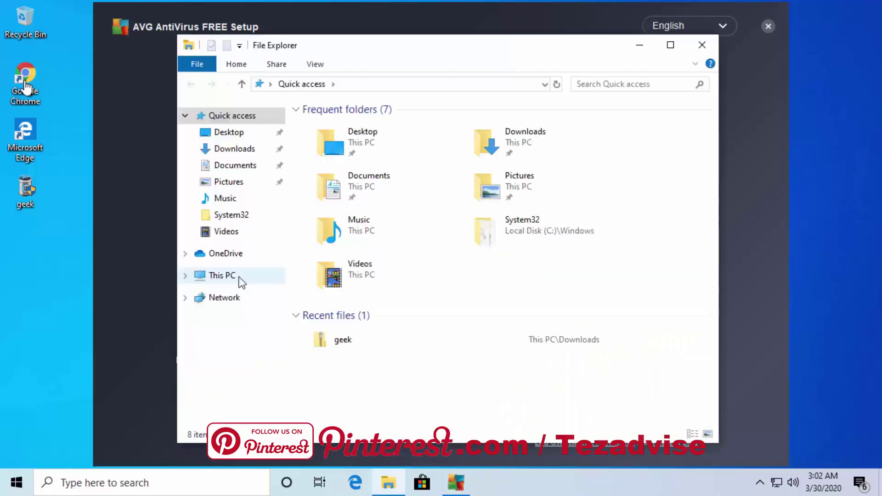
{"action": "left_click", "coordinate": [238, 277]}
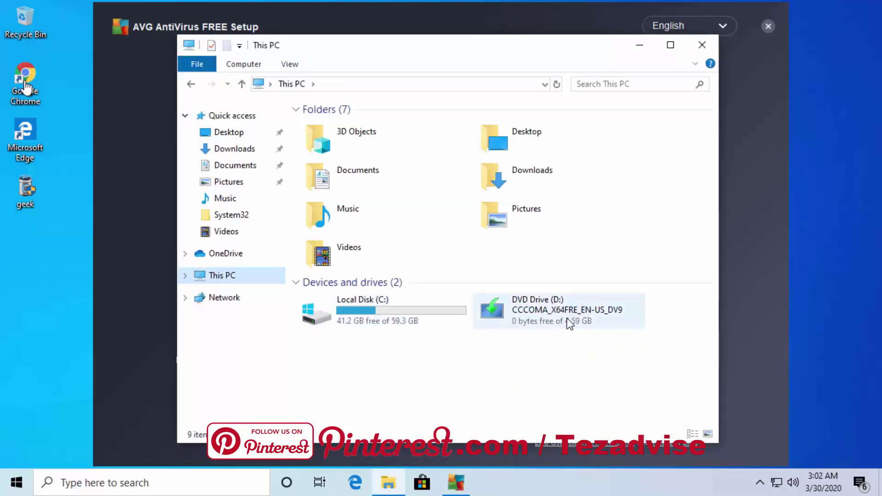
{"action": "double_click", "coordinate": [415, 323]}
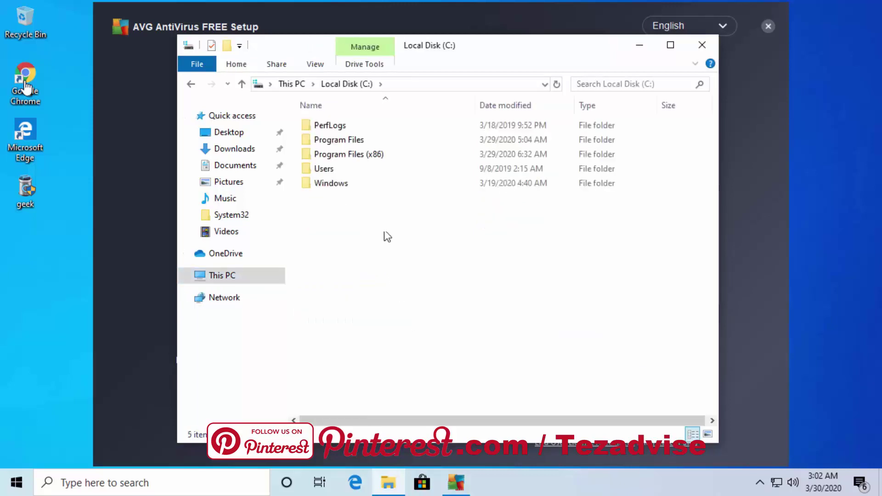
{"action": "right_click", "coordinate": [382, 221]}
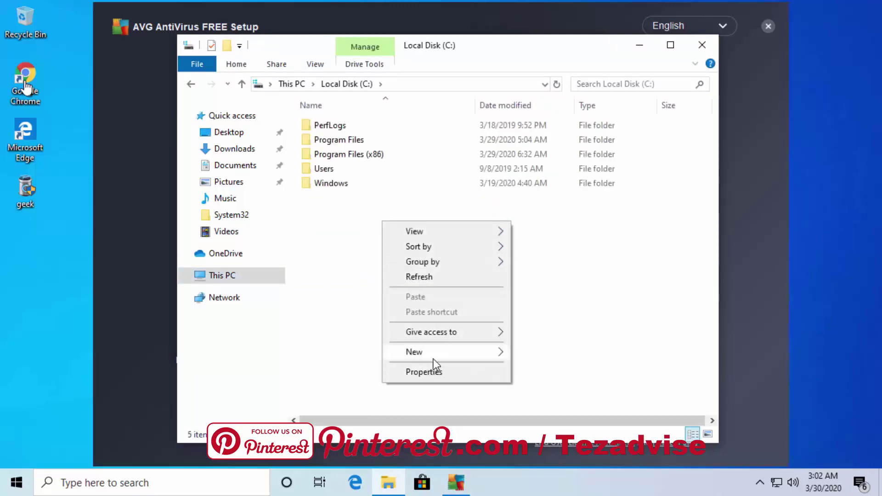
{"action": "mouse_move", "coordinate": [434, 357]}
{"action": "left_click", "coordinate": [564, 359]}
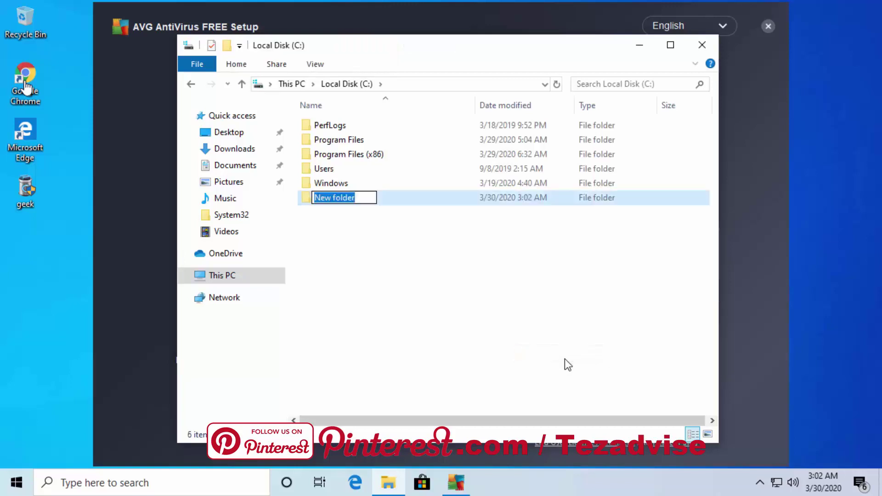
{"action": "type", "text": "AVG"}
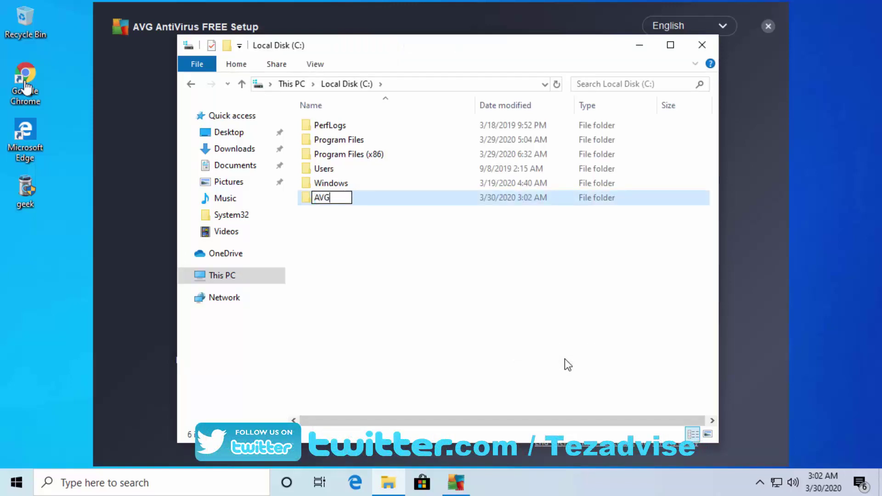
{"action": "key", "text": "Return"}
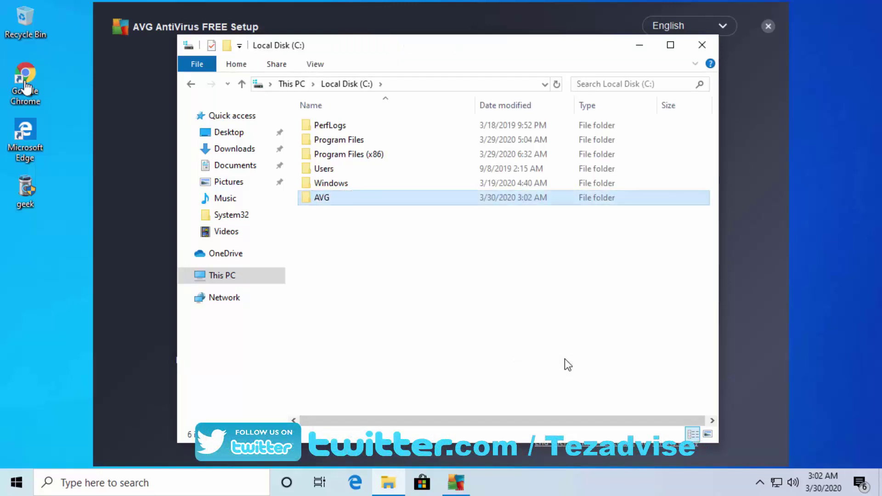
{"action": "left_click", "coordinate": [702, 45]}
- Customize the installation, compare the Minimal Protection components, and choose Recommended Protection
{"action": "left_click", "coordinate": [454, 236]}
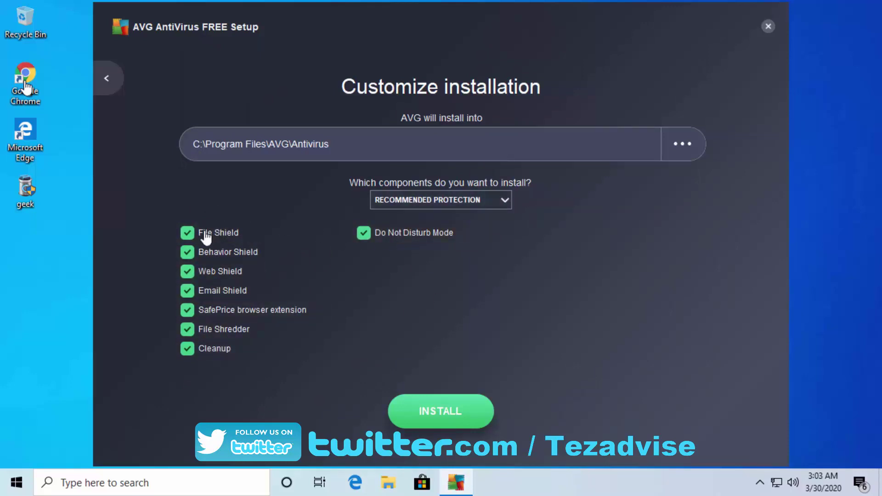
{"action": "left_click", "coordinate": [507, 201]}
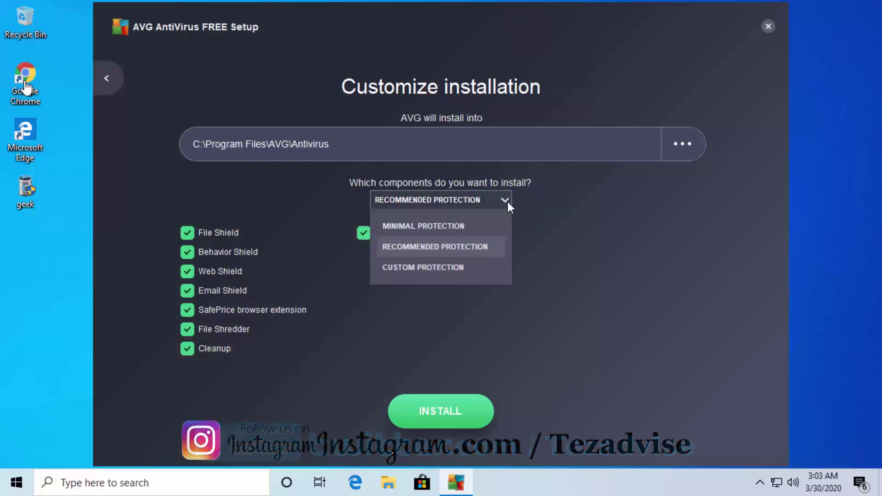
{"action": "left_click", "coordinate": [441, 226]}
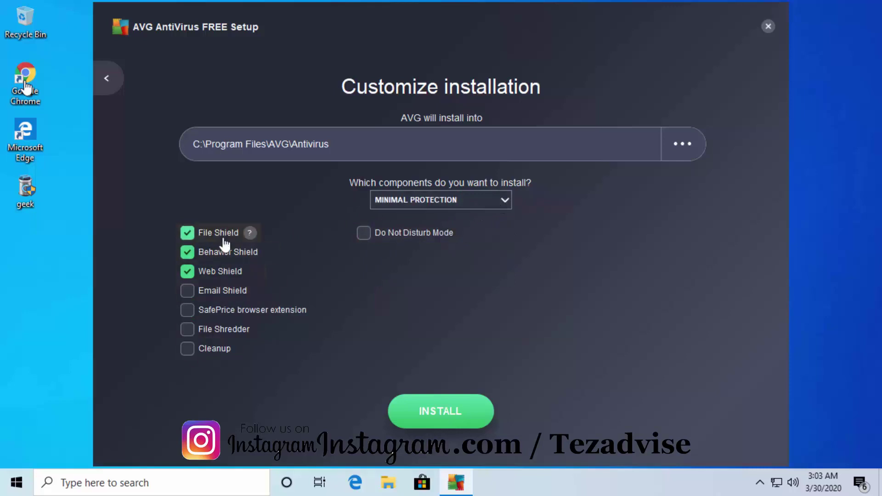
{"action": "left_click", "coordinate": [505, 201]}
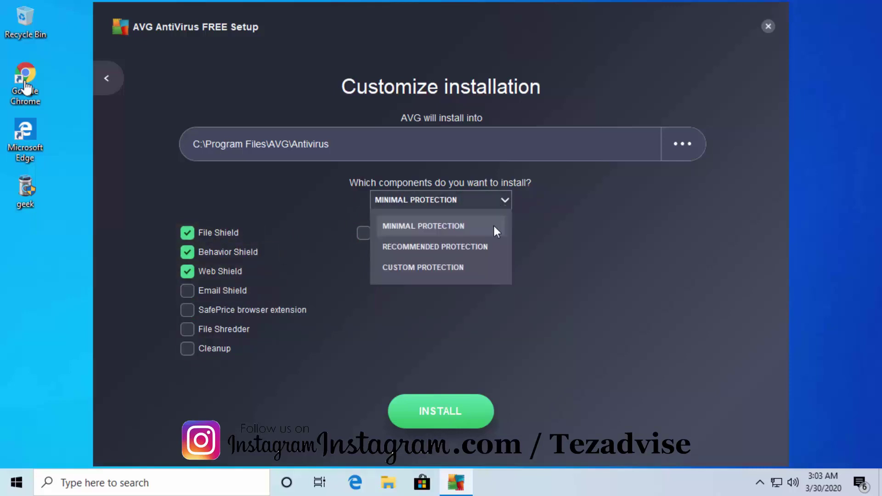
{"action": "left_click", "coordinate": [618, 278]}
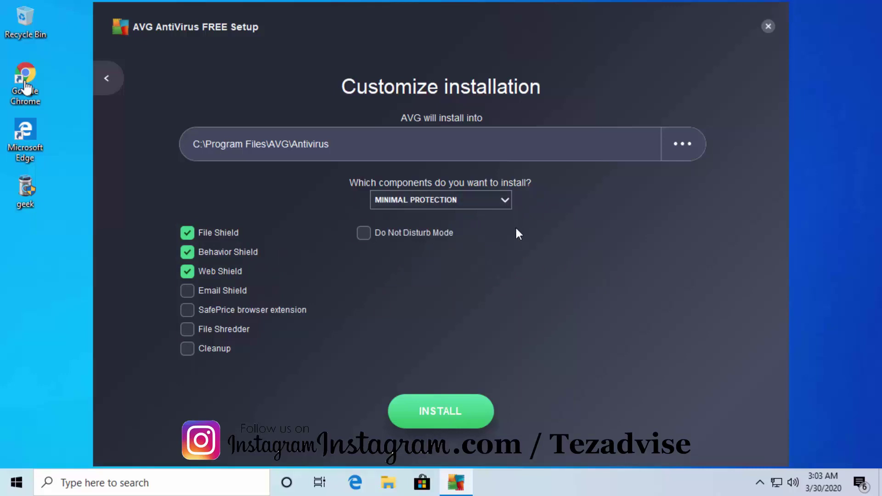
{"action": "left_click", "coordinate": [505, 200]}
{"action": "left_click", "coordinate": [475, 247]}
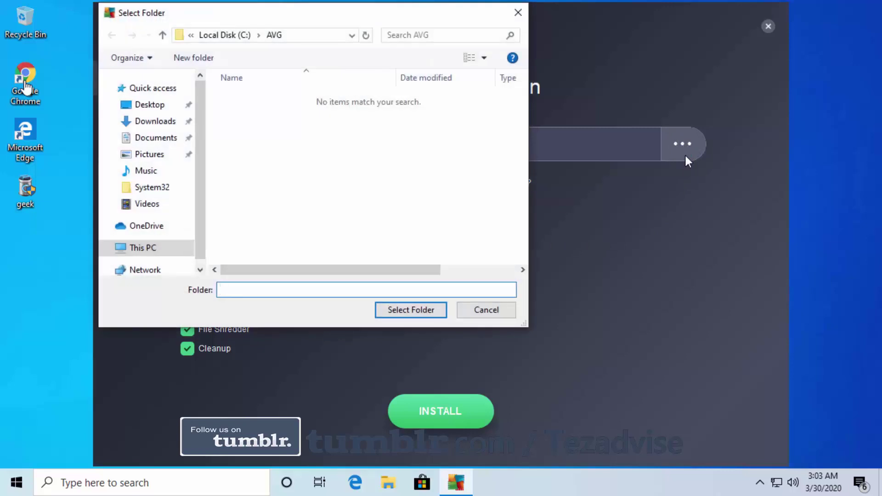
- Set the installation folder to C:\AVG and start the installation
{"action": "left_click", "coordinate": [143, 250]}
{"action": "scroll", "coordinate": [356, 188], "scroll_direction": "down", "scroll_amount": 4}
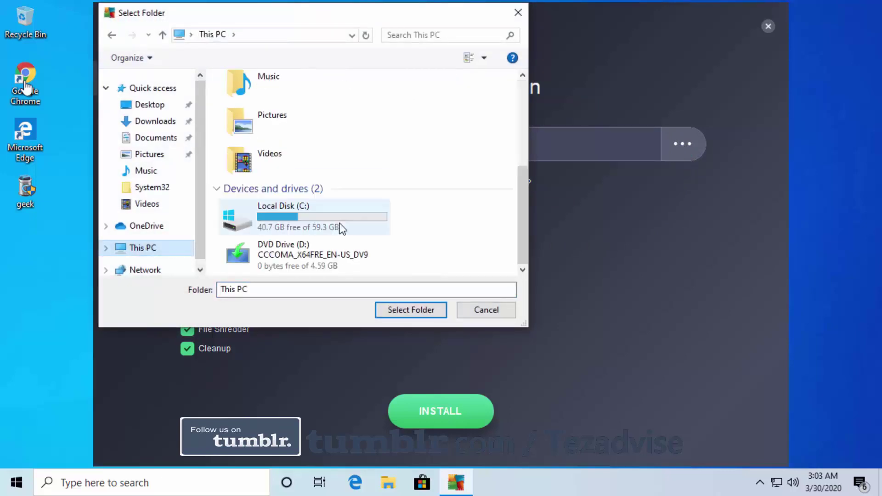
{"action": "left_click", "coordinate": [340, 227]}
{"action": "double_click", "coordinate": [340, 228]}
{"action": "left_click", "coordinate": [245, 98]}
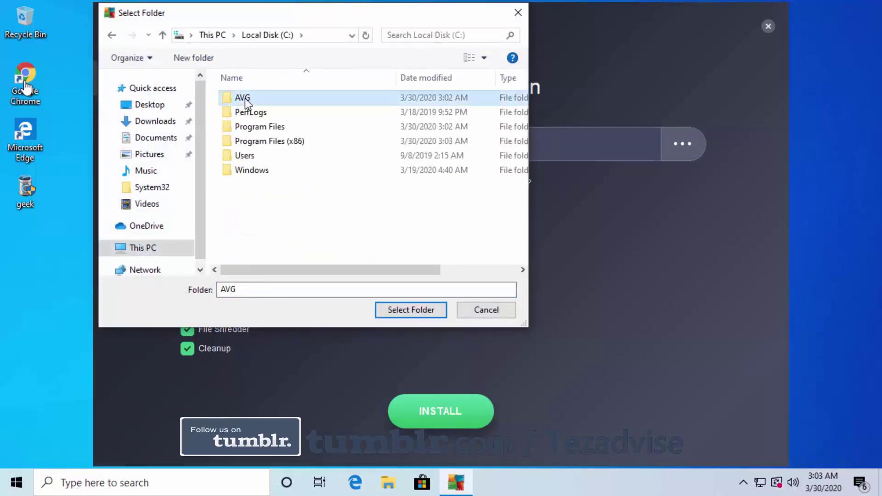
{"action": "double_click", "coordinate": [244, 98]}
{"action": "left_click", "coordinate": [411, 310]}
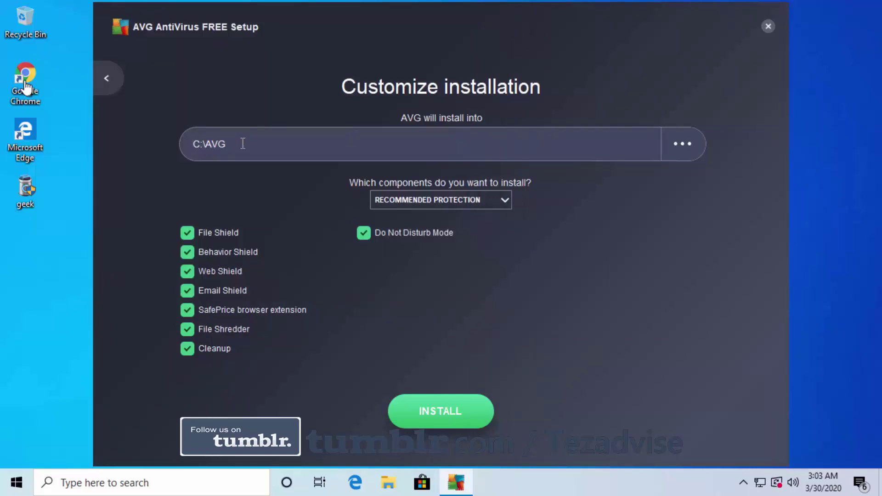
{"action": "left_click", "coordinate": [453, 415]}
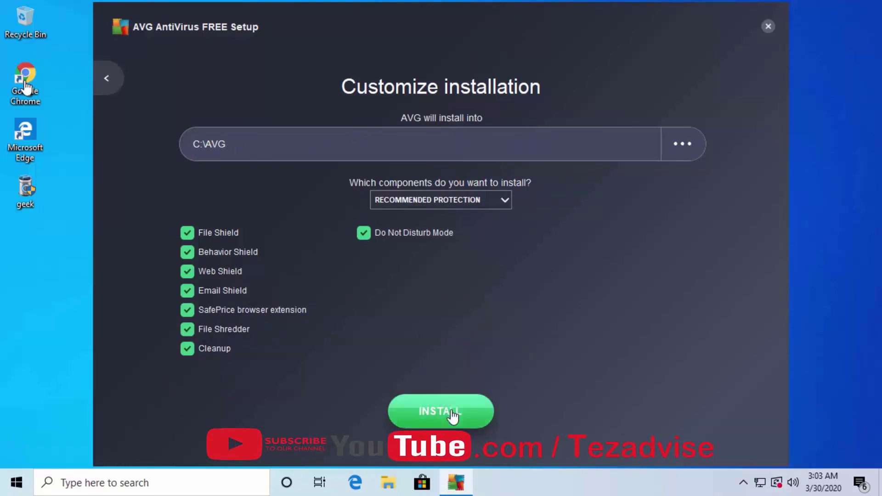
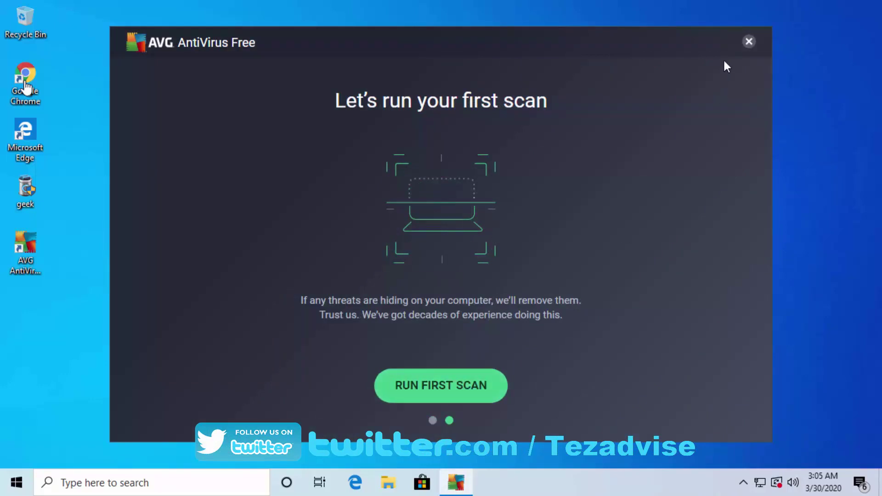
- Skip the first scan and review the shields under Computer and Web & Email protection
{"action": "left_click", "coordinate": [749, 41]}
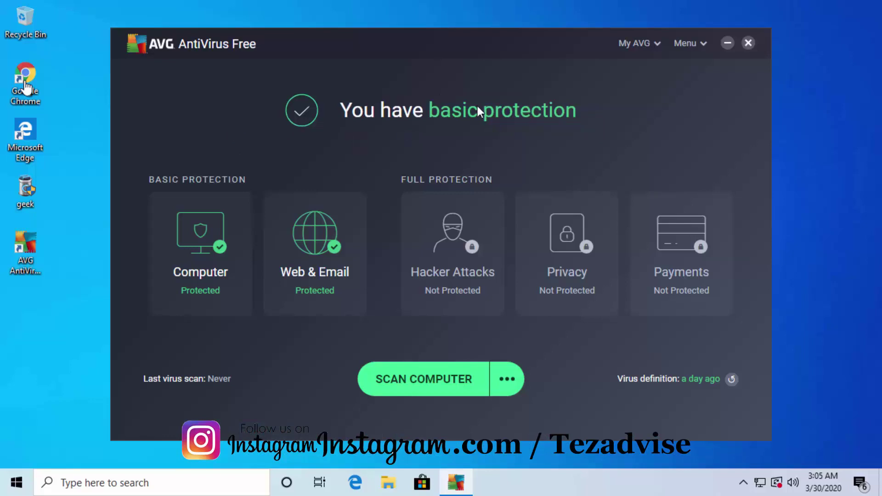
{"action": "left_click", "coordinate": [203, 265]}
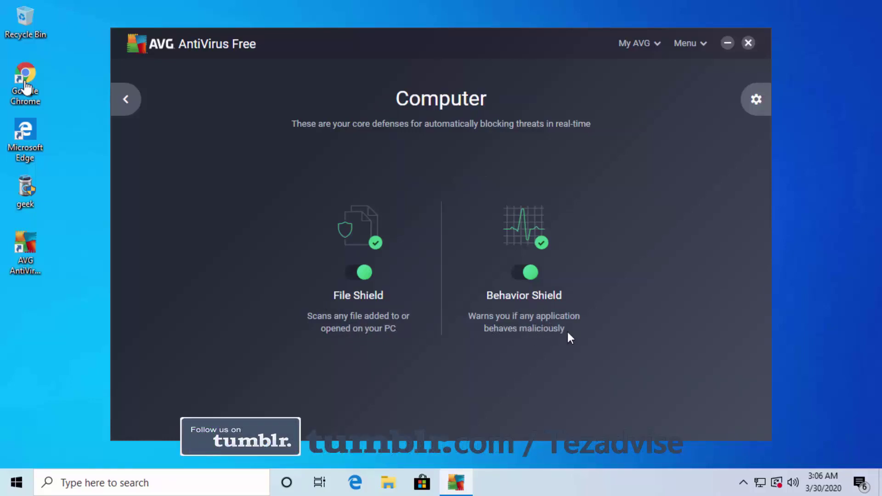
{"action": "left_click", "coordinate": [136, 108]}
{"action": "left_click", "coordinate": [339, 254]}
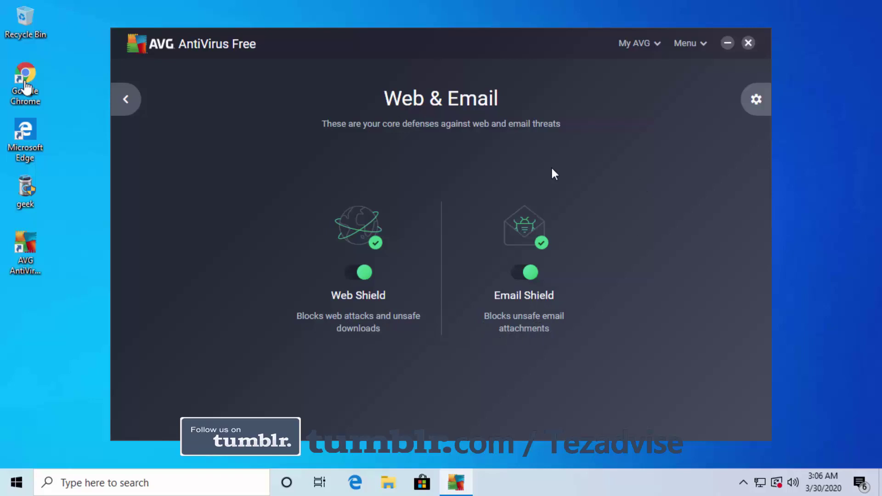
{"action": "key", "text": "Escape"}
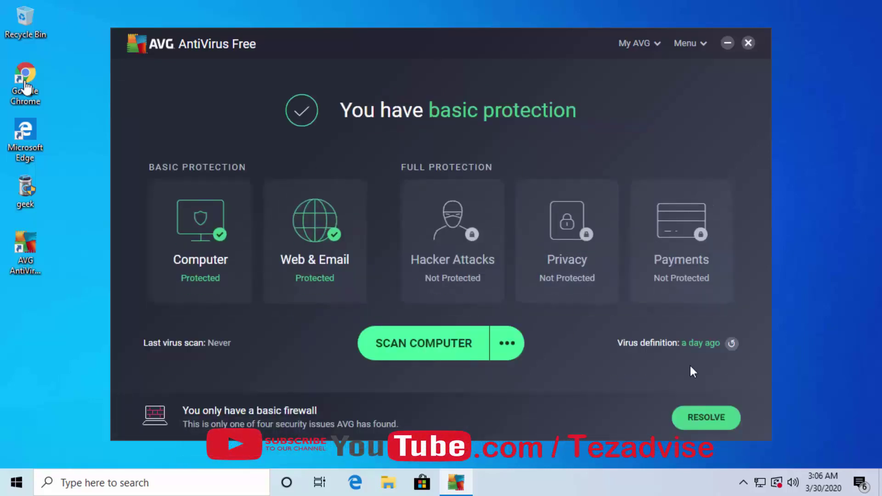
- Look over the other available scan types and review every General settings page from Languages through Troubleshooting
{"action": "left_click", "coordinate": [508, 351]}
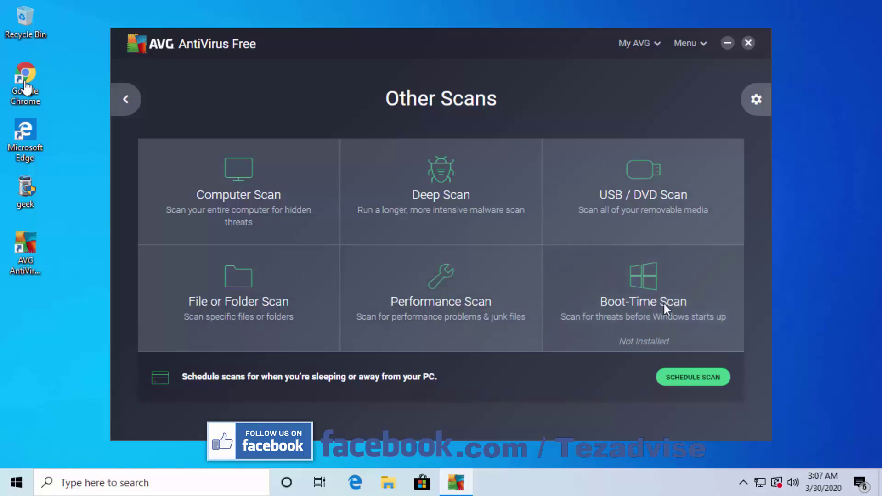
{"action": "left_click", "coordinate": [702, 377]}
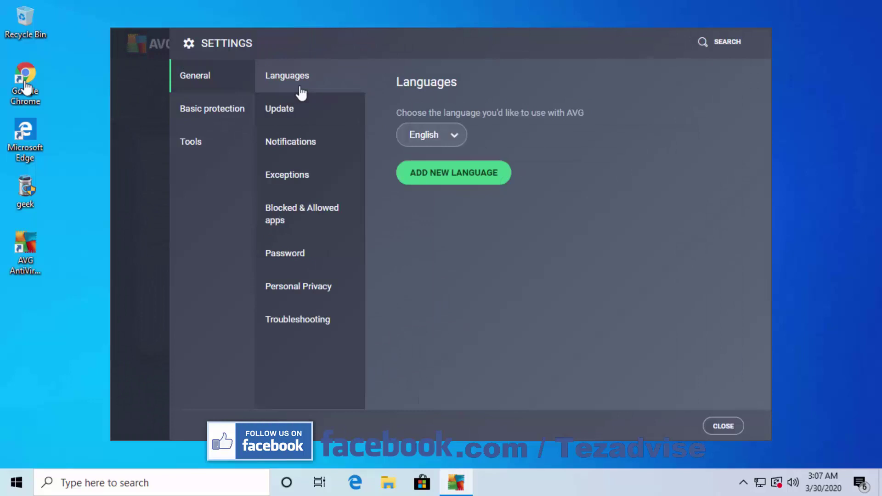
{"action": "left_click", "coordinate": [296, 116]}
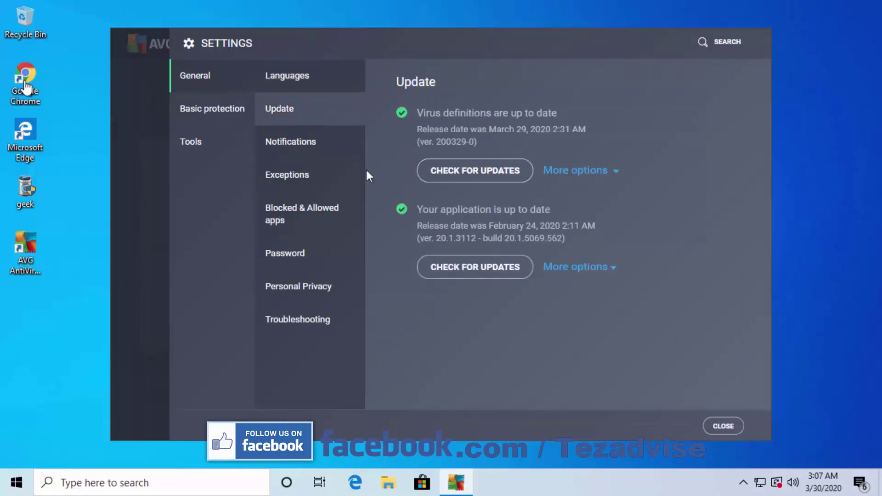
{"action": "left_click", "coordinate": [315, 148]}
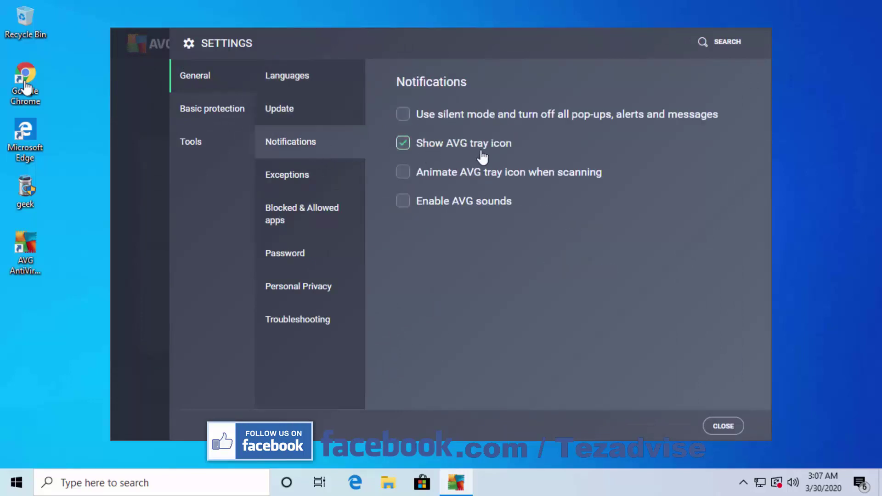
{"action": "key", "text": "Down"}
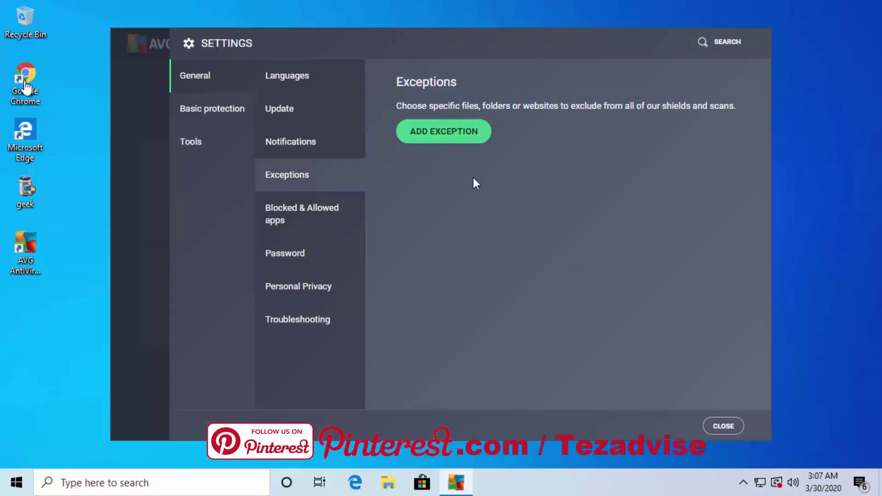
{"action": "left_click", "coordinate": [273, 215]}
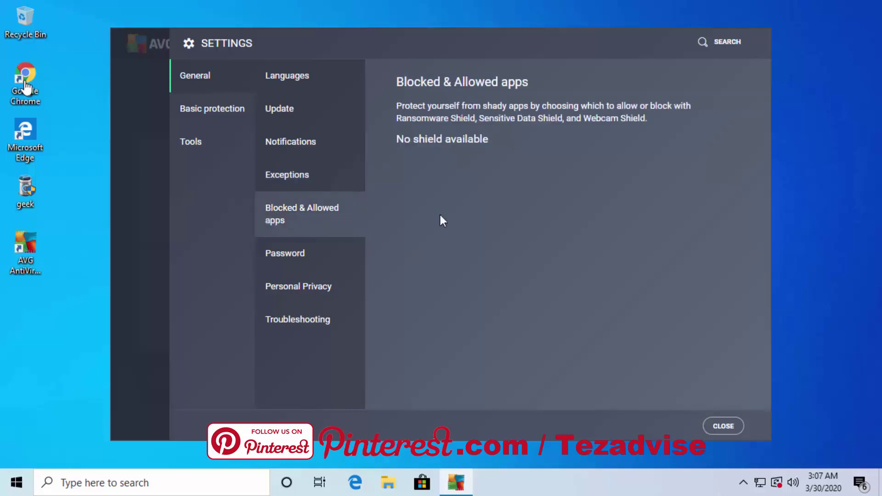
{"action": "left_click", "coordinate": [294, 255]}
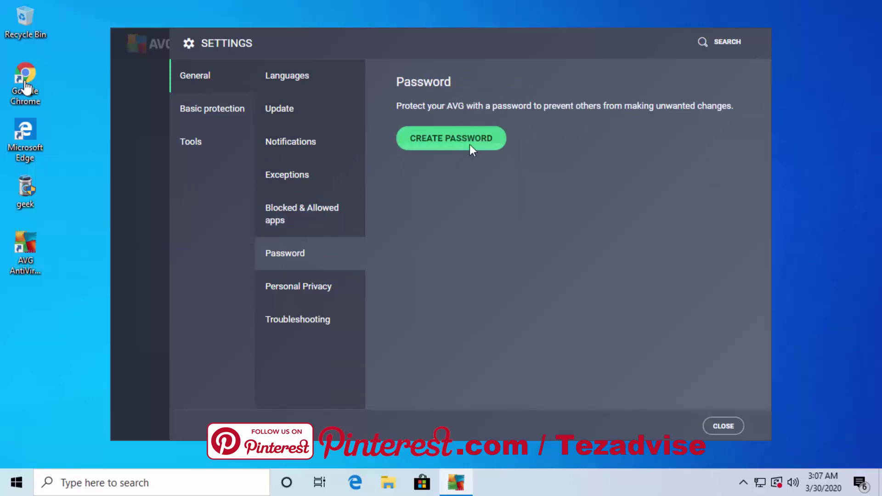
{"action": "left_click", "coordinate": [322, 288]}
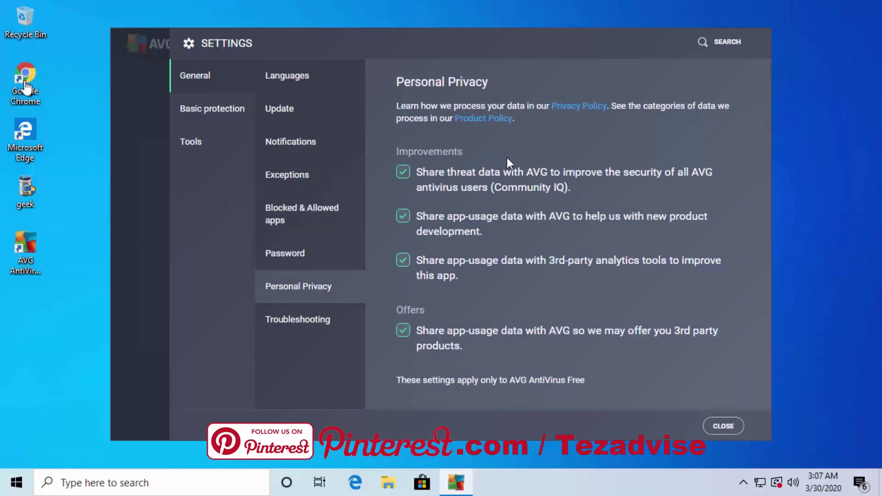
{"action": "left_click", "coordinate": [299, 320]}
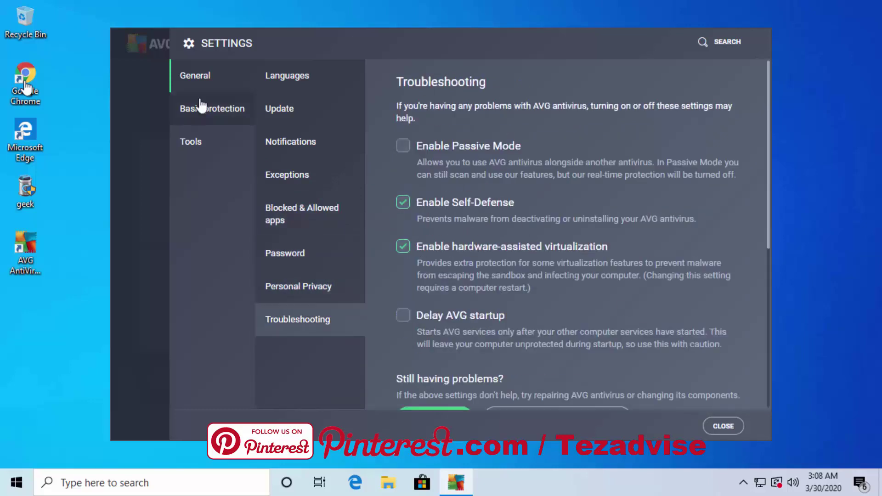
- Set the Basic protection Detections to High sensitivity and review the remaining detection options
{"action": "left_click", "coordinate": [201, 106]}
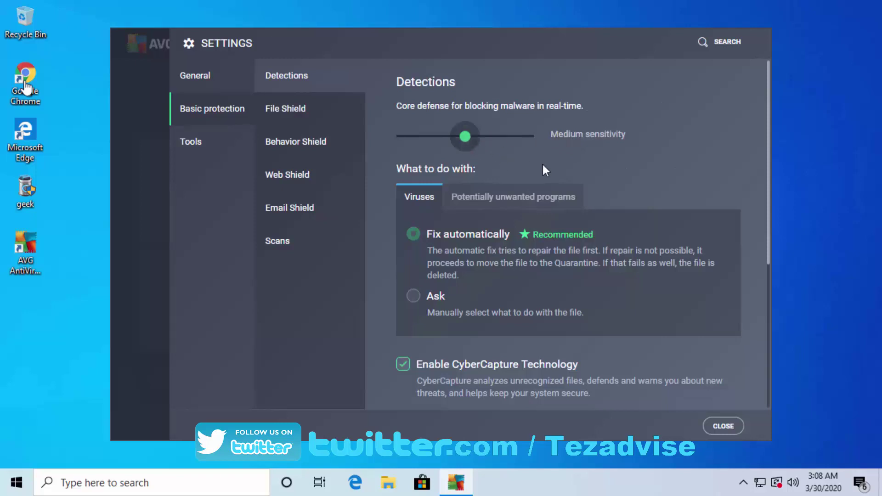
{"action": "left_click_drag", "start_coordinate": [466, 136], "coordinate": [529, 136]}
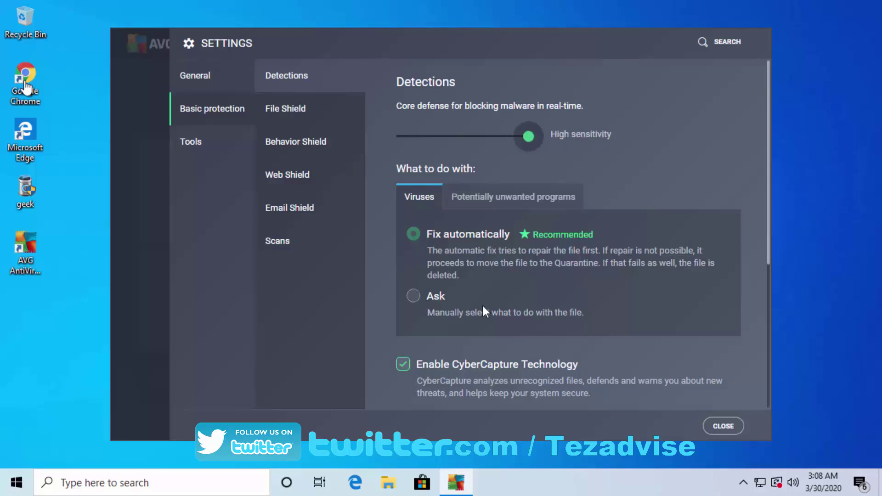
{"action": "scroll", "coordinate": [481, 304], "scroll_direction": "down", "scroll_amount": 3}
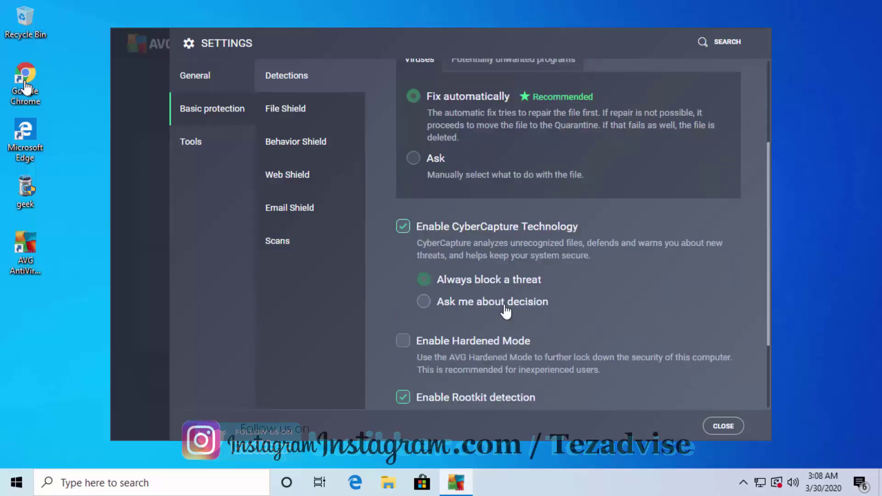
{"action": "scroll", "coordinate": [612, 272], "scroll_direction": "down", "scroll_amount": 3}
{"action": "scroll", "coordinate": [613, 272], "scroll_direction": "up", "scroll_amount": 4}
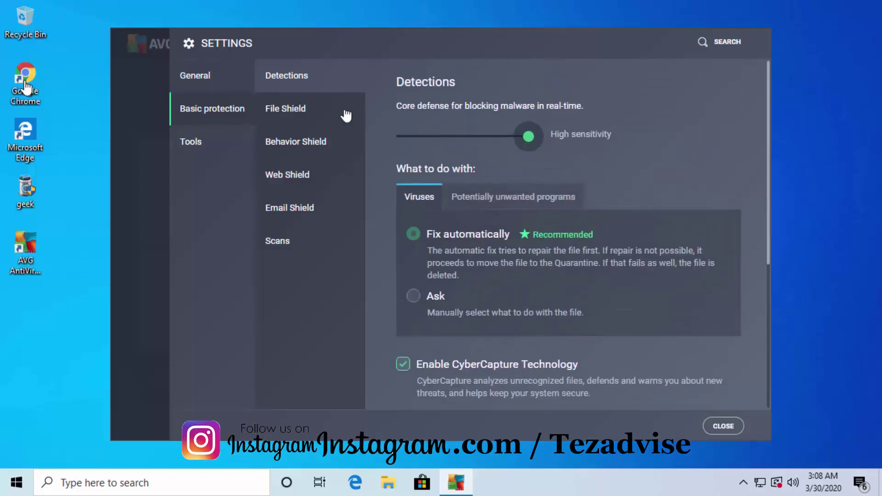
- Review the File Shield, Behavior Shield and Web Shield settings under Basic protection
{"action": "left_click", "coordinate": [324, 115]}
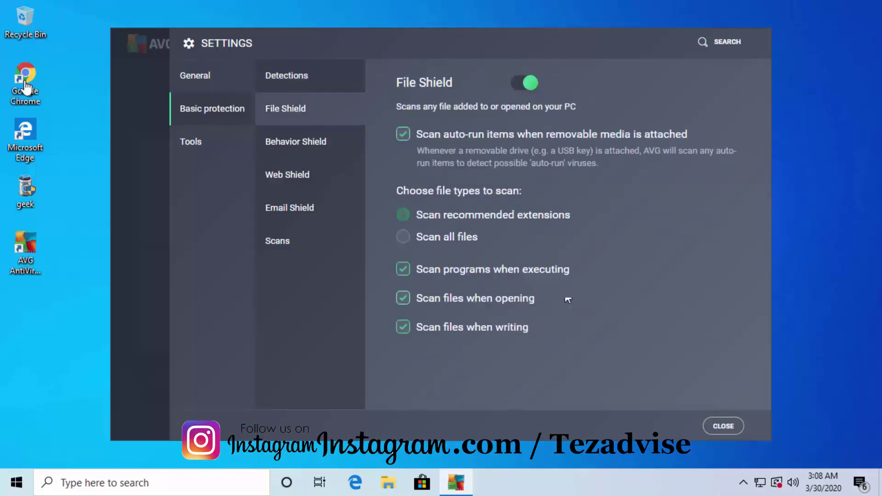
{"action": "left_click", "coordinate": [321, 146]}
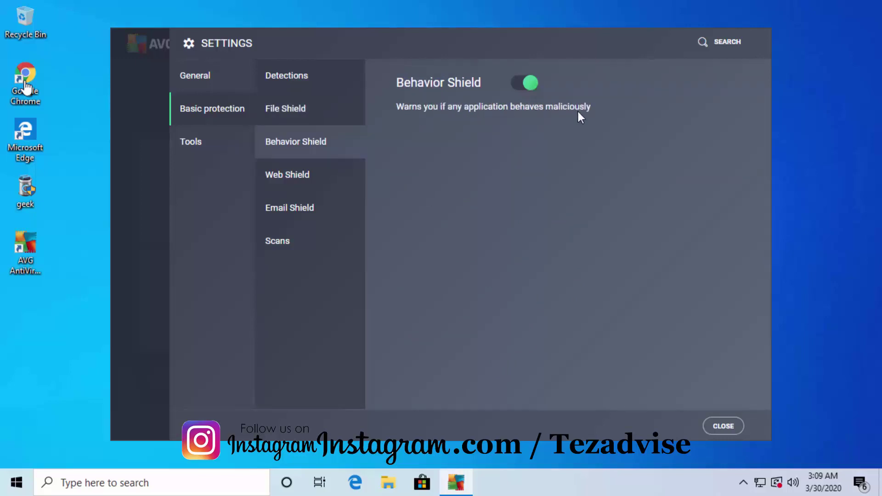
{"action": "left_click", "coordinate": [294, 174]}
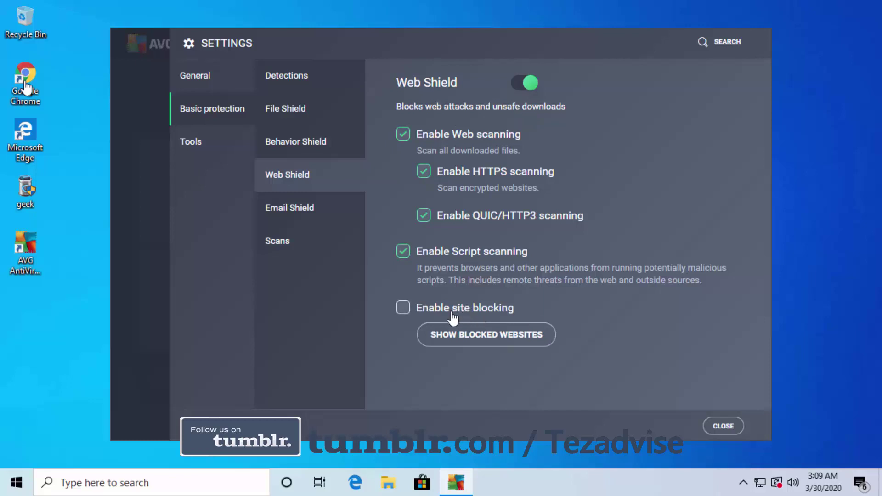
- Enable site blocking in Web Shield and open the blocked websites list to see the option for adding a website
{"action": "left_click", "coordinate": [402, 307]}
{"action": "left_click", "coordinate": [487, 335]}
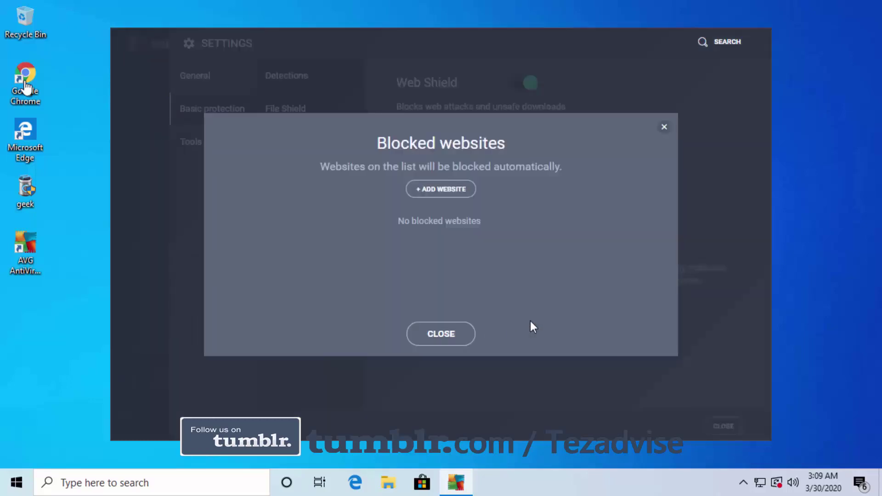
{"action": "left_click", "coordinate": [451, 189]}
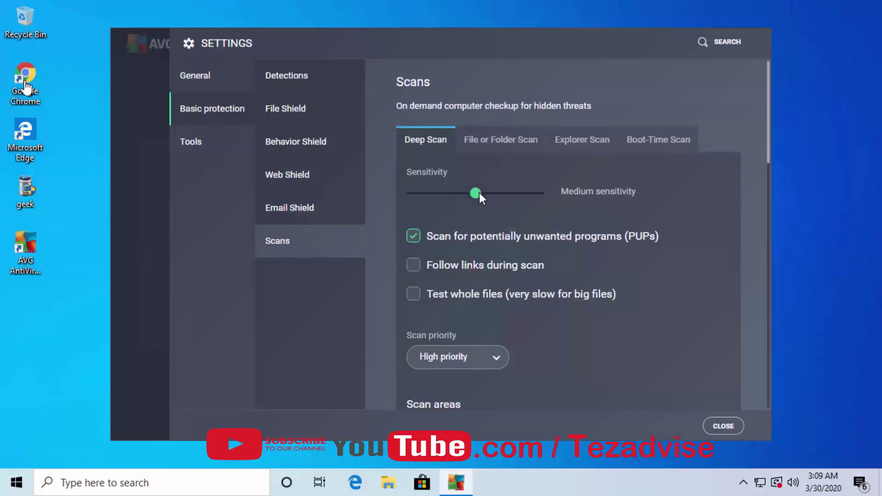
- Set the Deep Scan and File or Folder Scan to High sensitivity, and check the Explorer Scan and Boot-Time Scan options
{"action": "left_click_drag", "start_coordinate": [478, 192], "coordinate": [559, 197]}
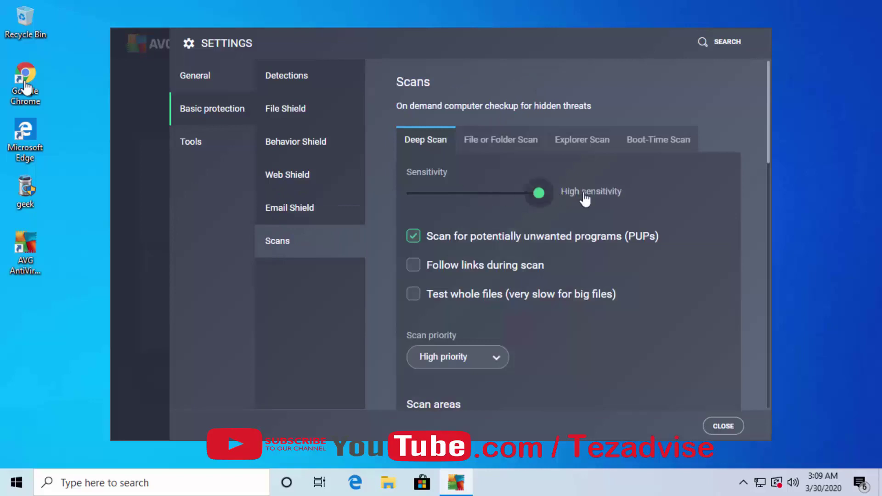
{"action": "left_click", "coordinate": [522, 139]}
{"action": "left_click", "coordinate": [519, 195]}
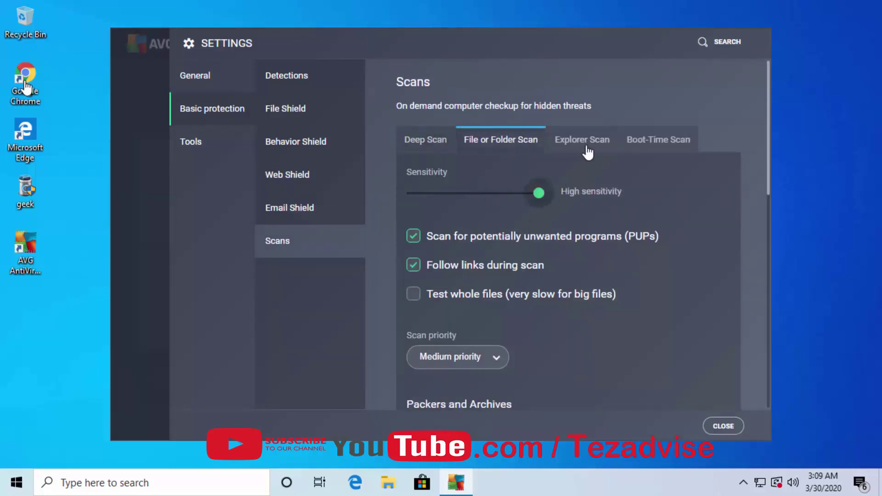
{"action": "left_click", "coordinate": [588, 141]}
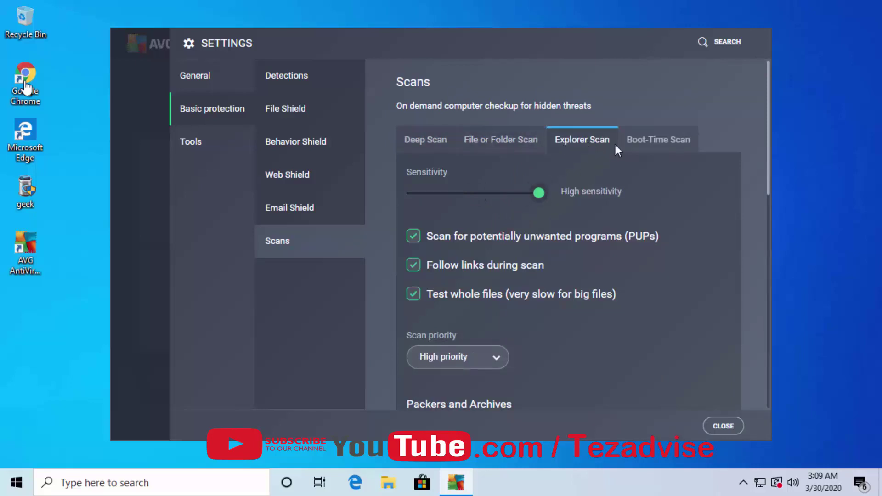
{"action": "left_click", "coordinate": [653, 143]}
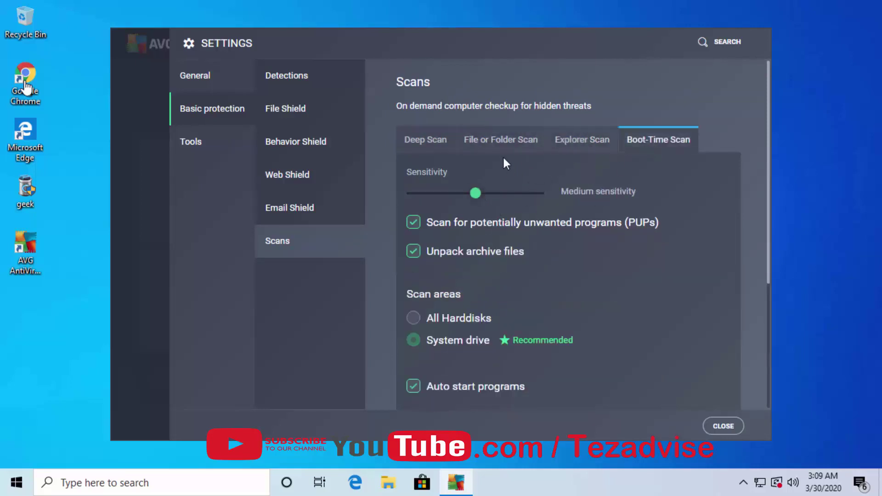
- Review the Do Not Disturb Mode, Quarantine and File Shredder settings under Tools, and close the antivirus window
{"action": "left_click", "coordinate": [227, 152]}
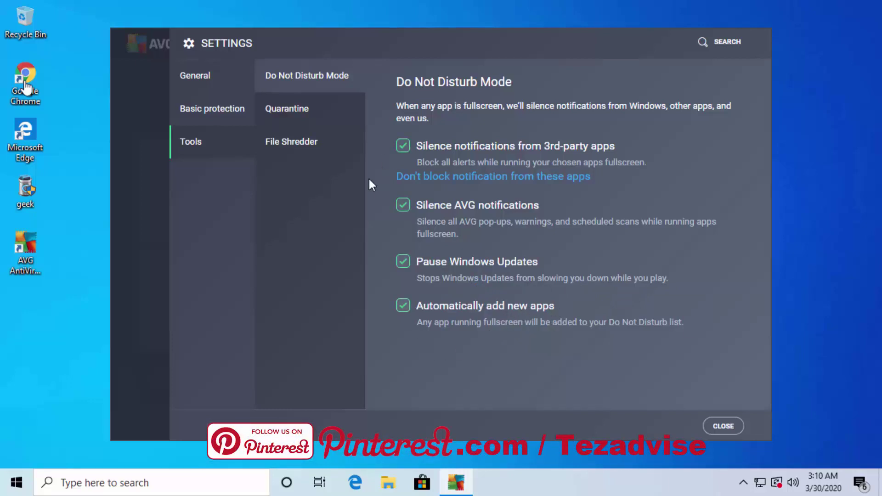
{"action": "left_click", "coordinate": [307, 117]}
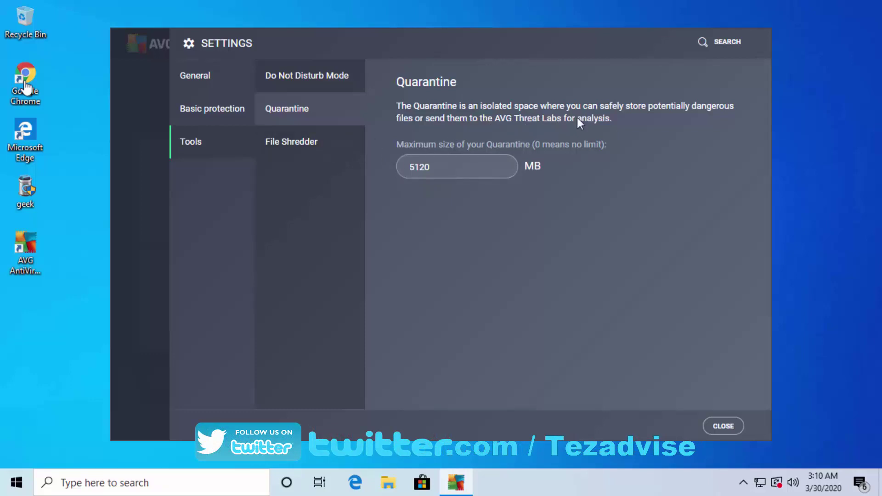
{"action": "left_click", "coordinate": [311, 142]}
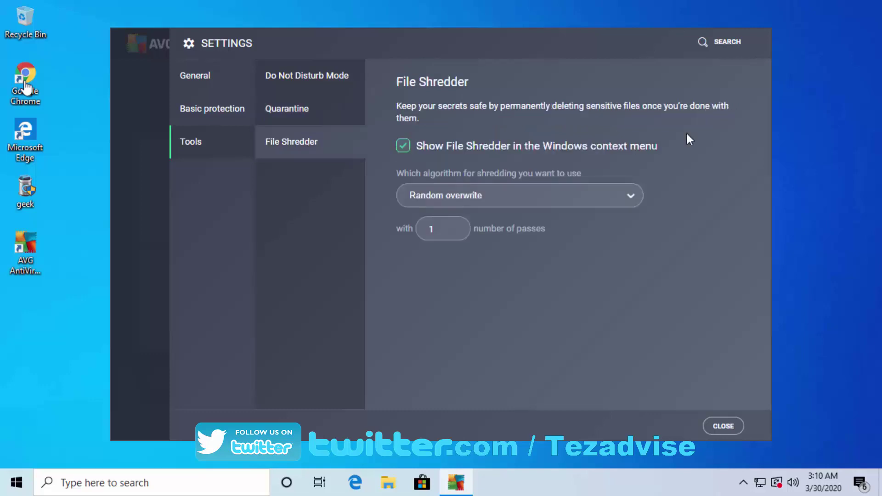
{"action": "key", "text": "Escape"}
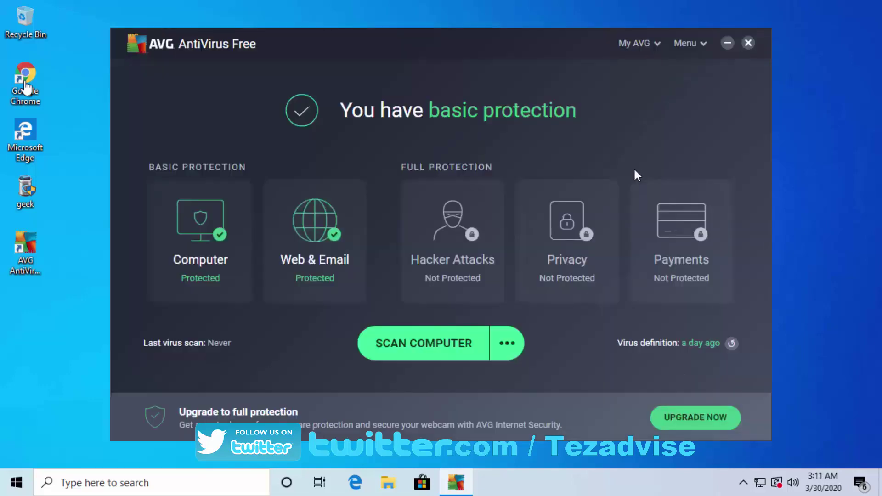
{"action": "left_click", "coordinate": [748, 42]}
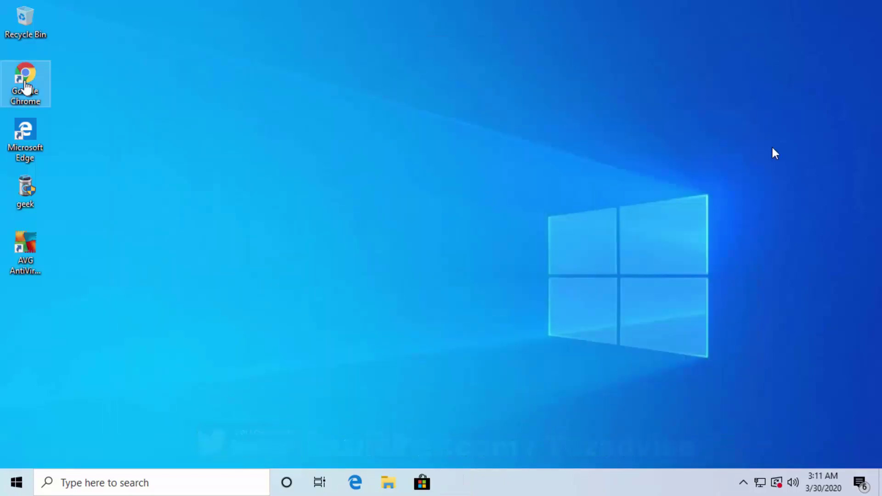